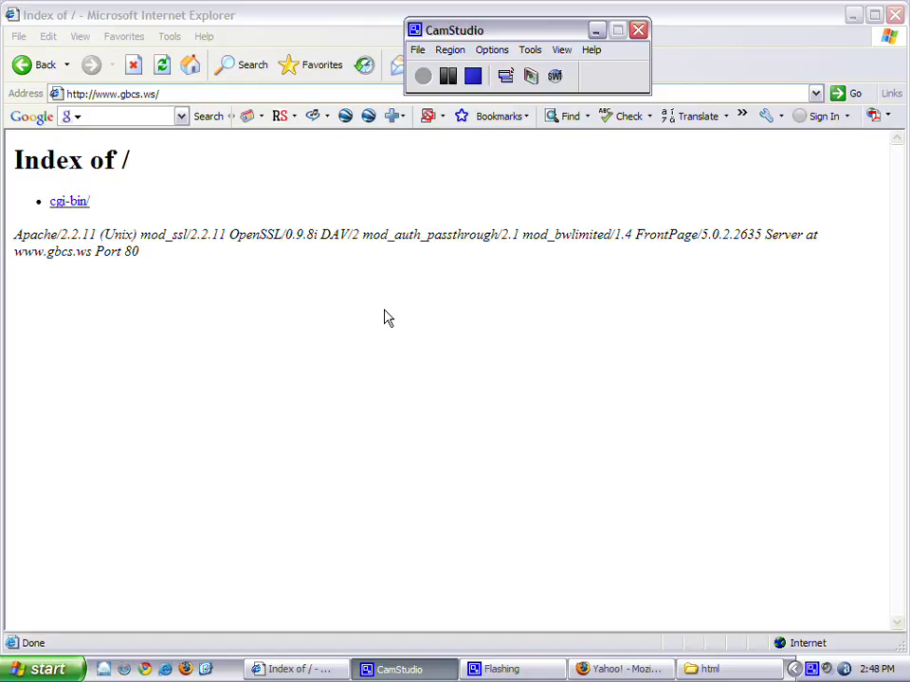
- Show the local html website folder, then switch to Firefox and open the FireFTP client
left_click(720, 669)
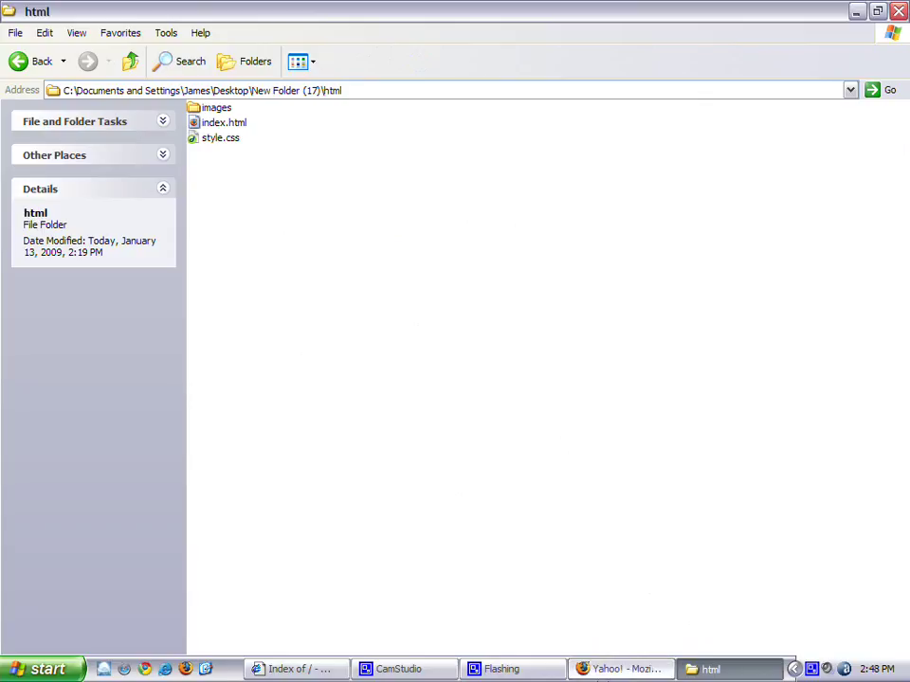
left_click(620, 669)
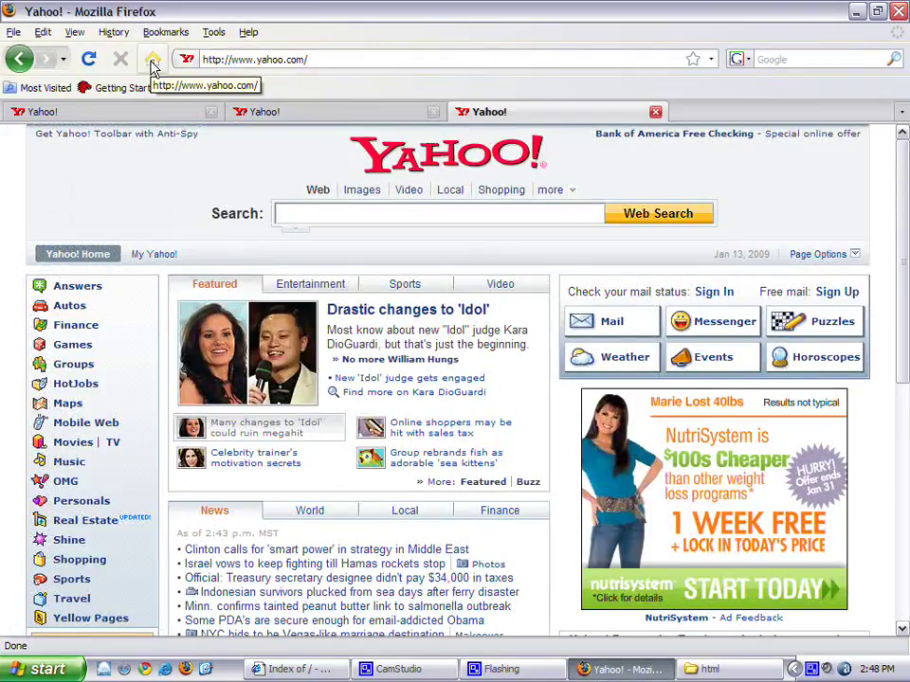
left_click(220, 34)
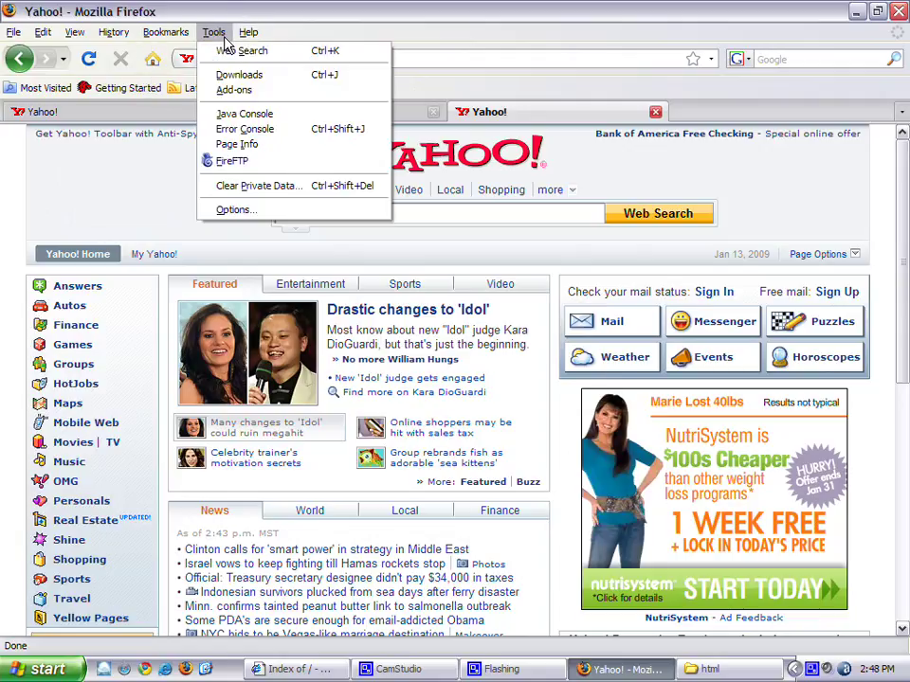
left_click(299, 163)
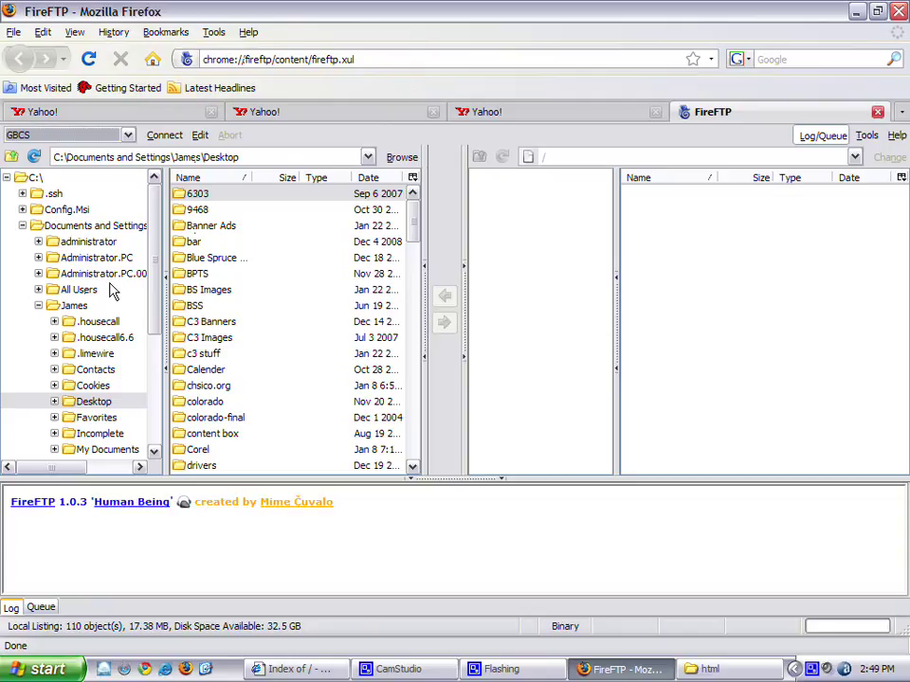
left_click(128, 135)
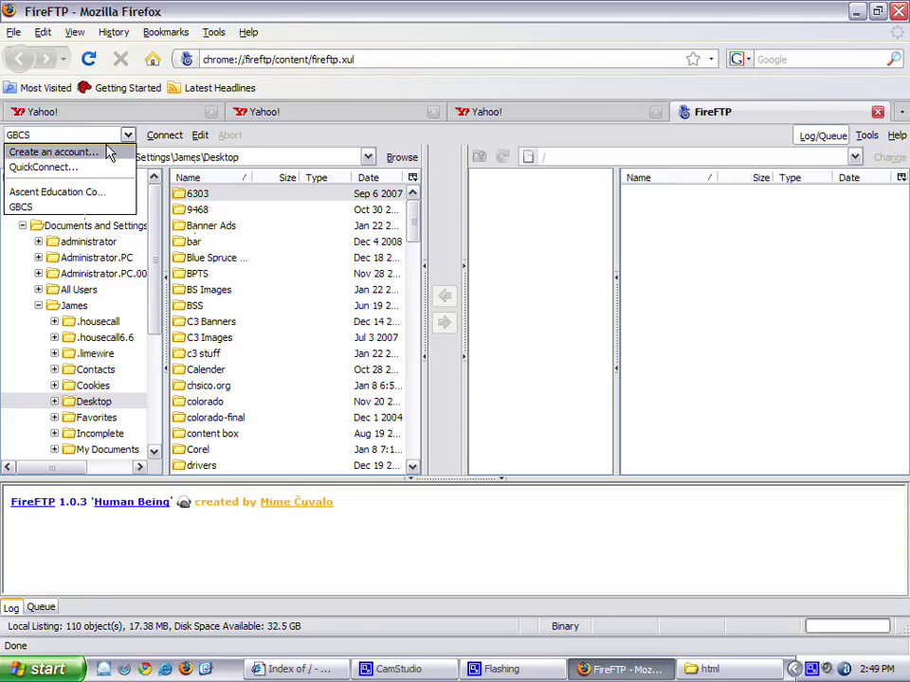
left_click(109, 153)
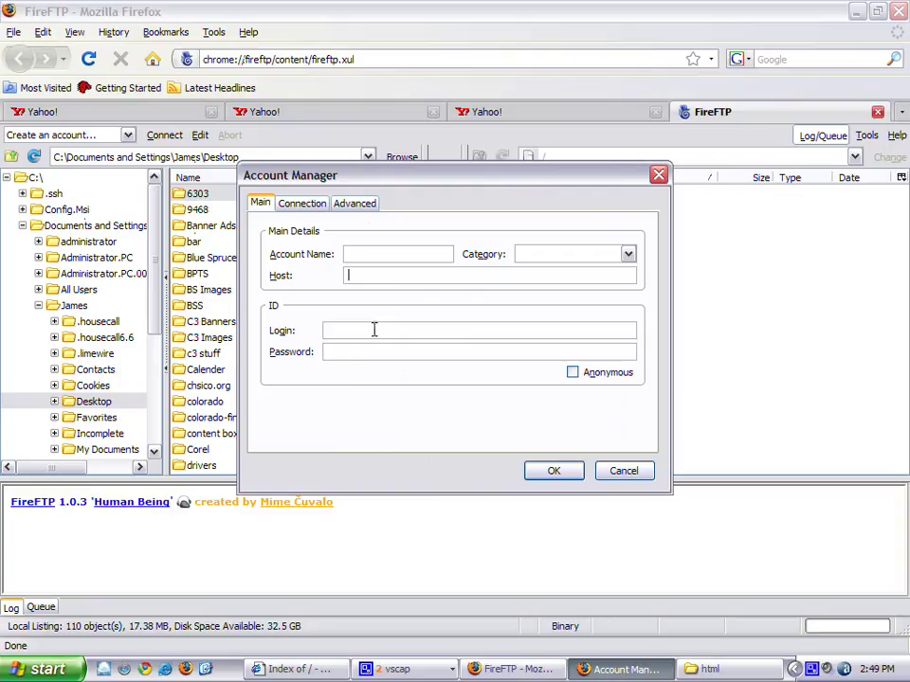
left_click(622, 471)
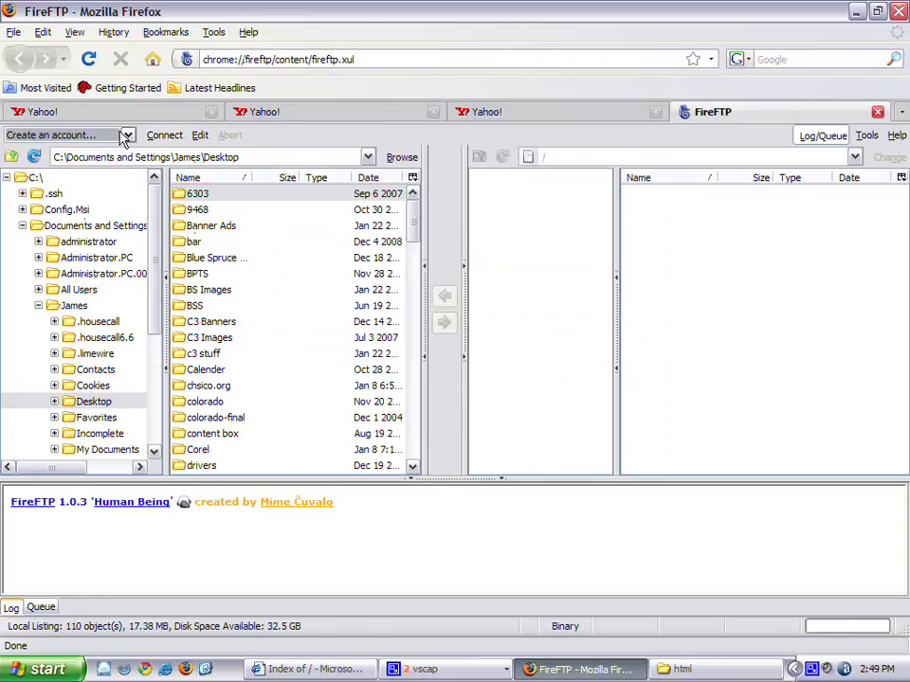
- Connect to the saved GBCS FTP account and open the public_html folder on the server
left_click(126, 135)
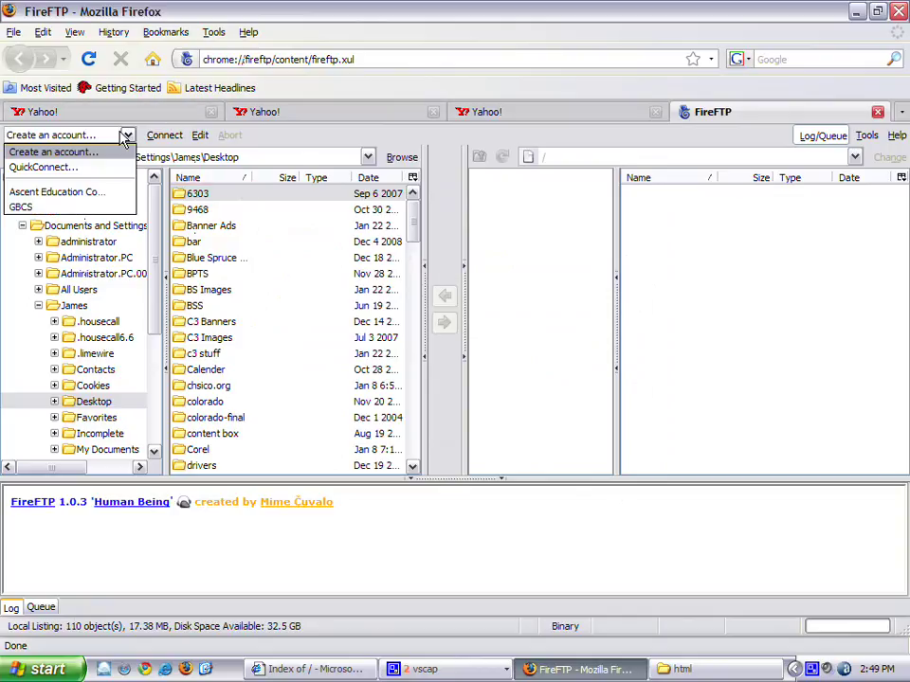
left_click(85, 208)
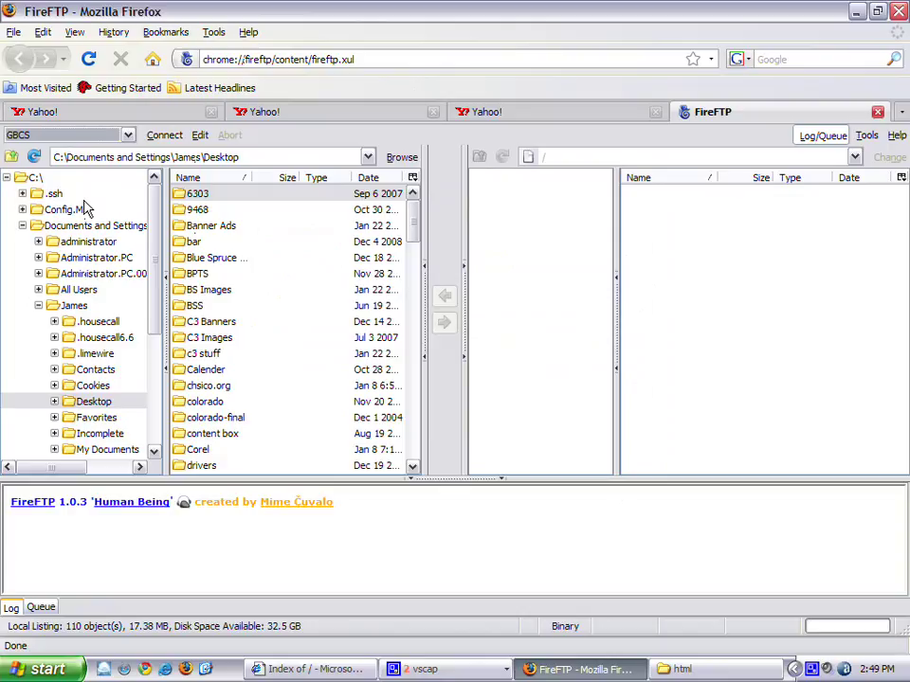
left_click(161, 140)
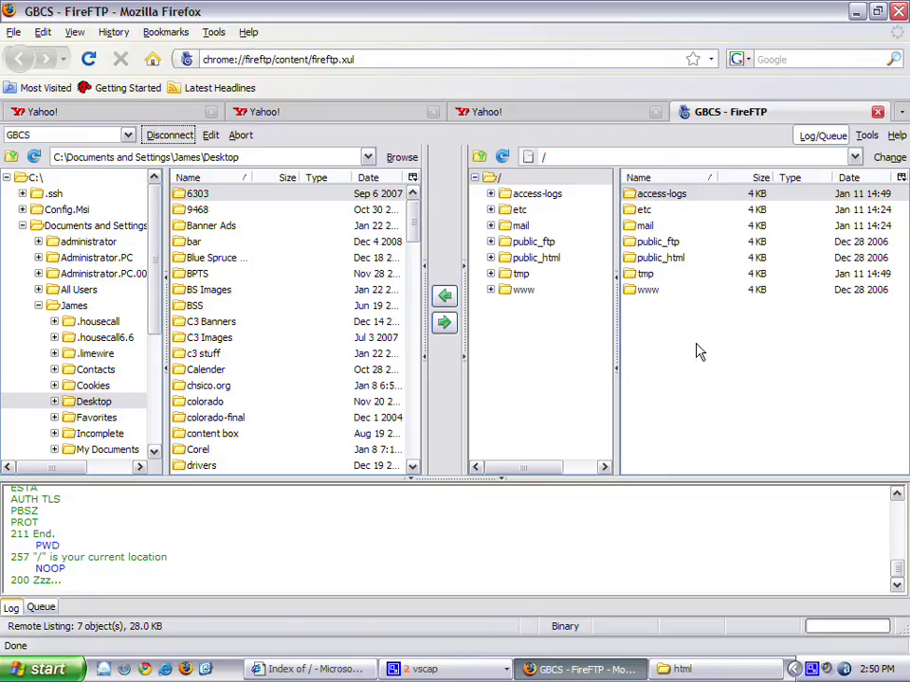
double_click(672, 259)
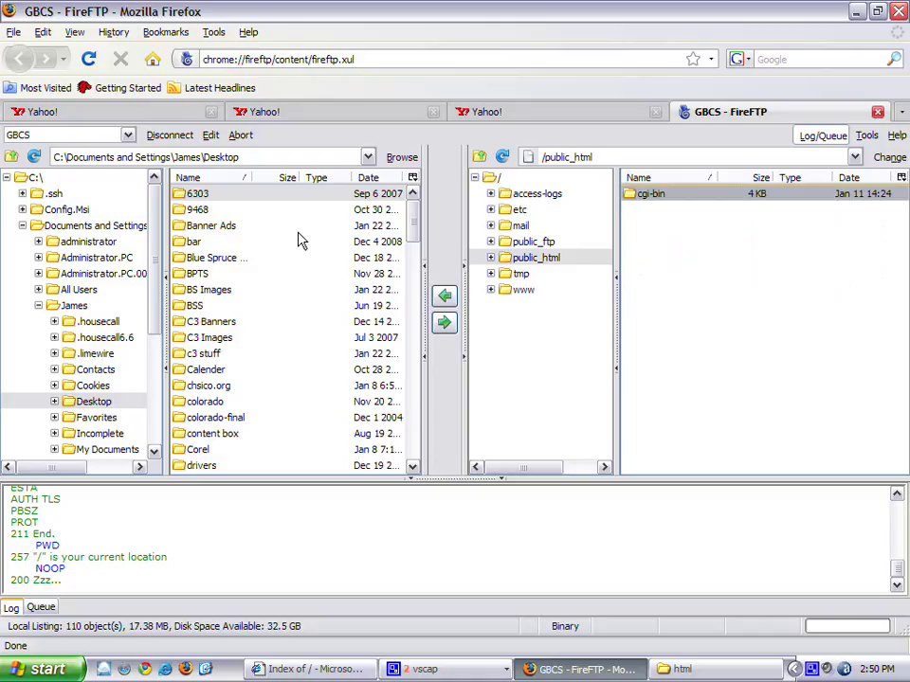
- Widen the local file list's Name column and open the html folder inside New Folder (17) on the Desktop
left_click(412, 419)
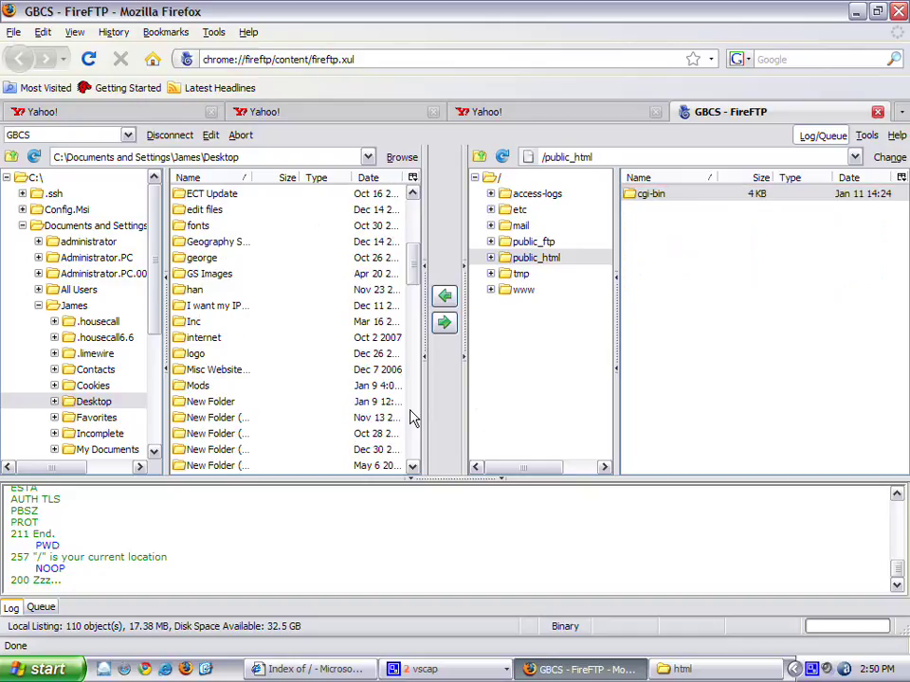
left_click(412, 419)
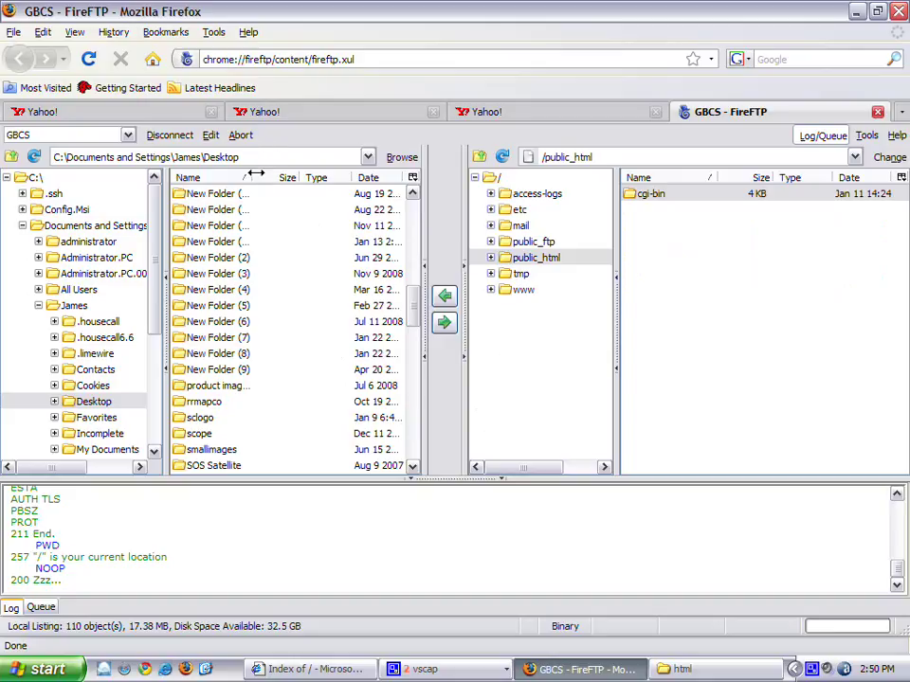
left_click_drag(255, 173, 303, 199)
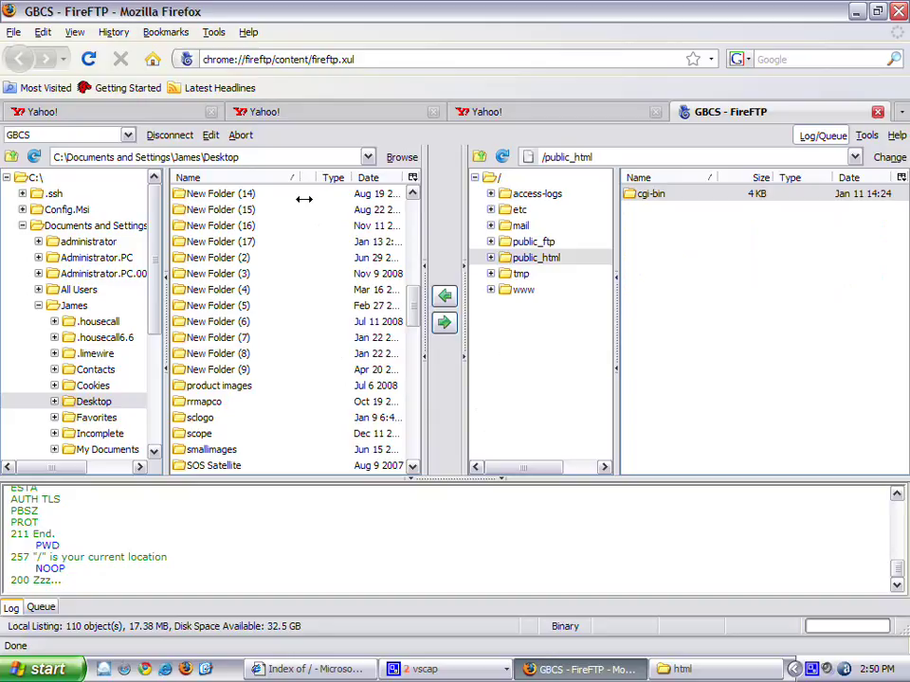
left_click(227, 246)
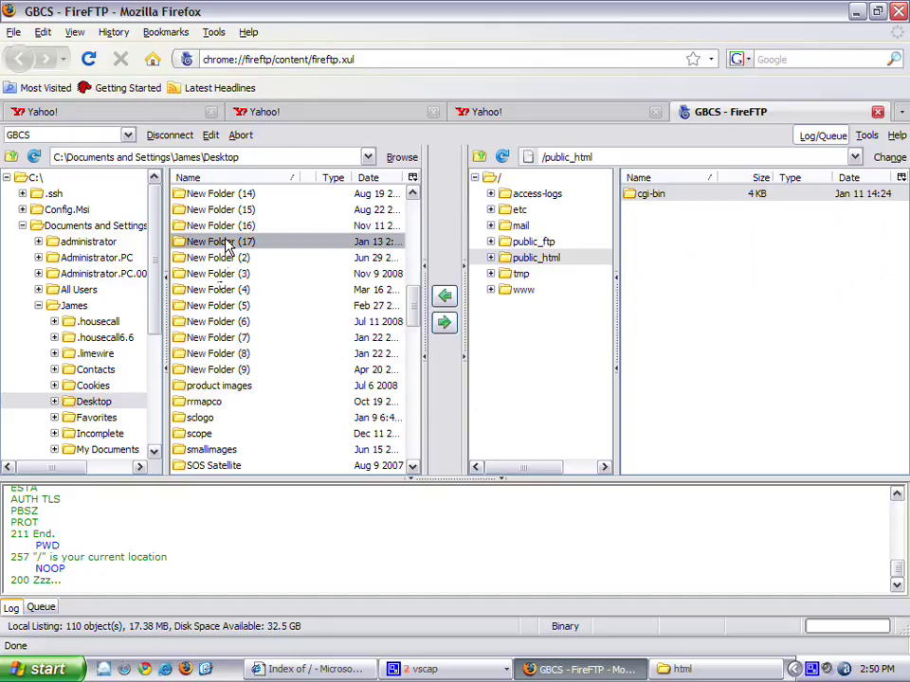
double_click(227, 243)
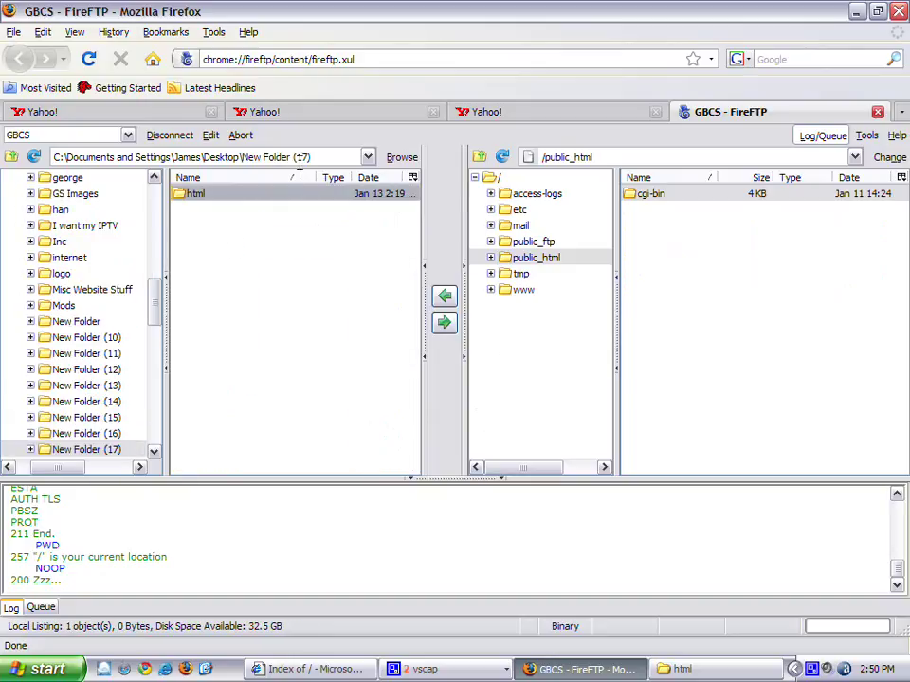
double_click(266, 199)
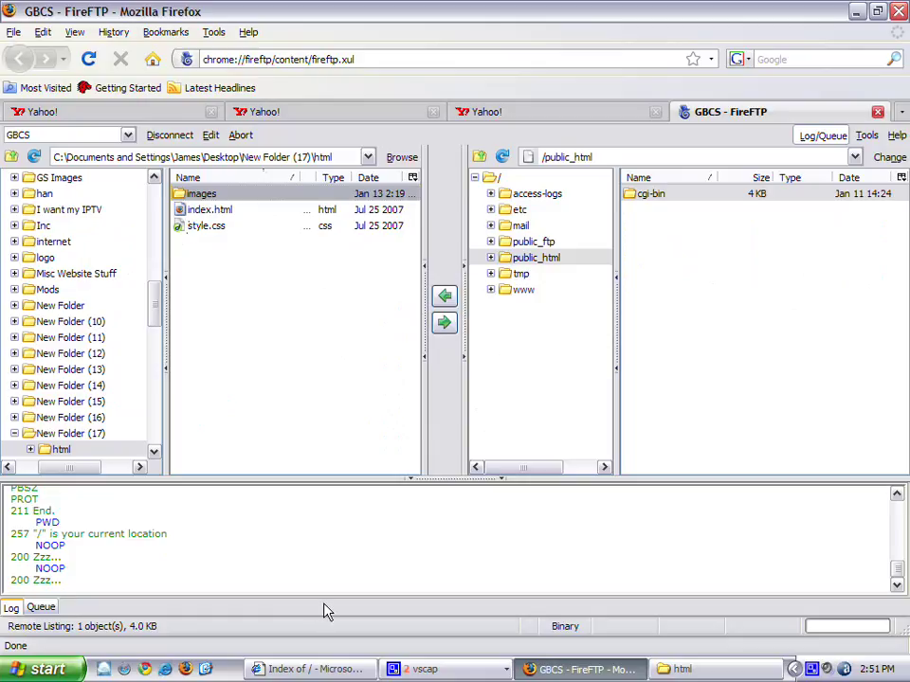
left_click(350, 671)
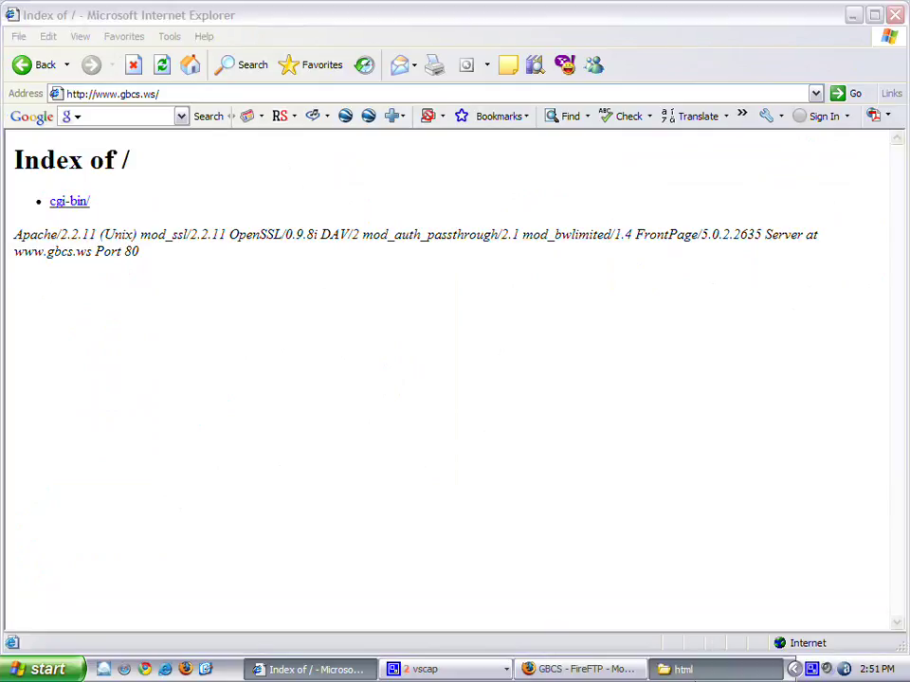
left_click(682, 669)
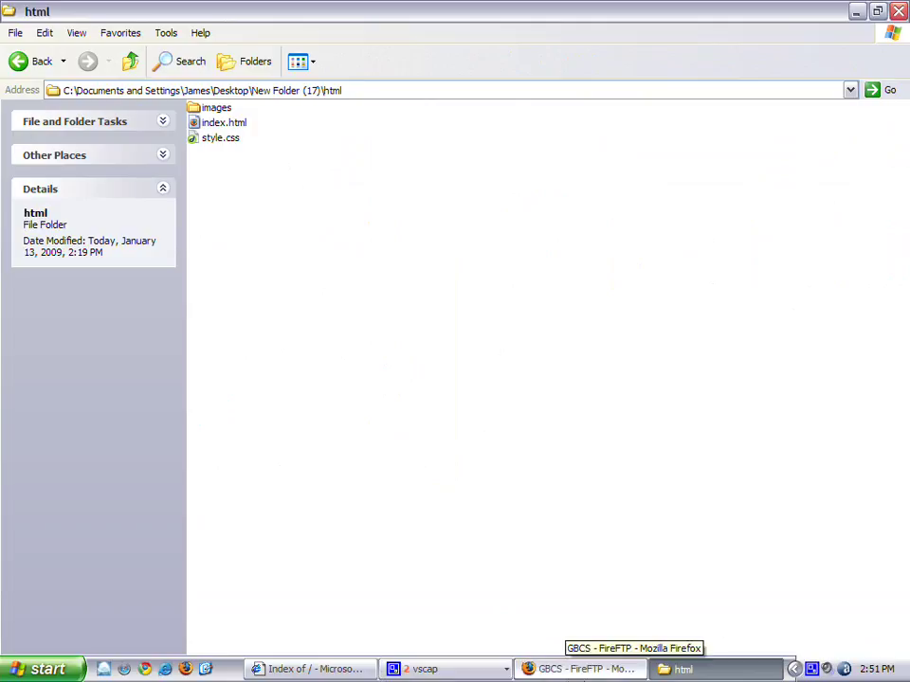
left_click(582, 669)
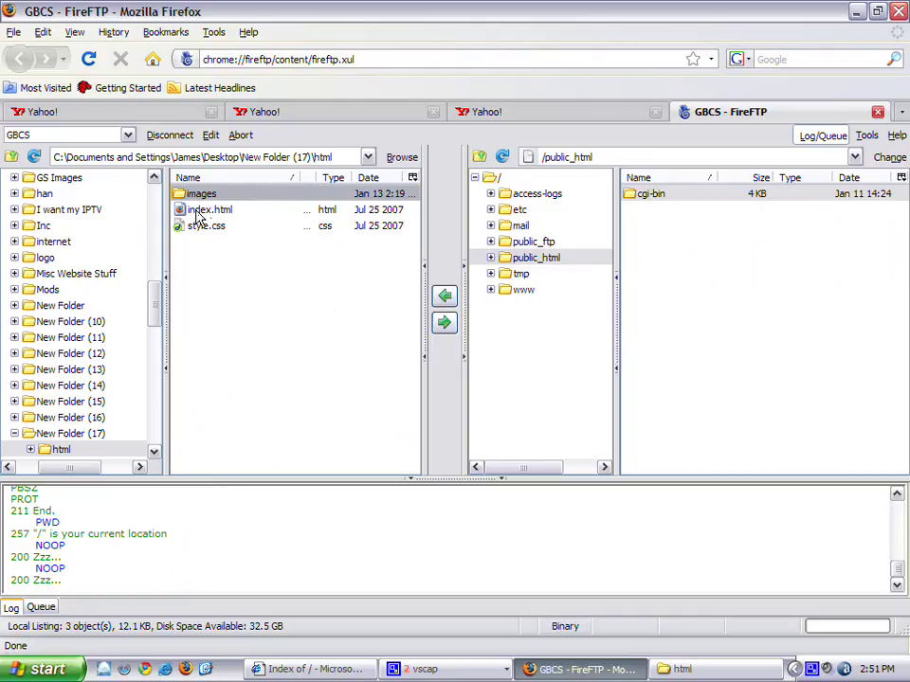
left_click_drag(197, 212, 765, 285)
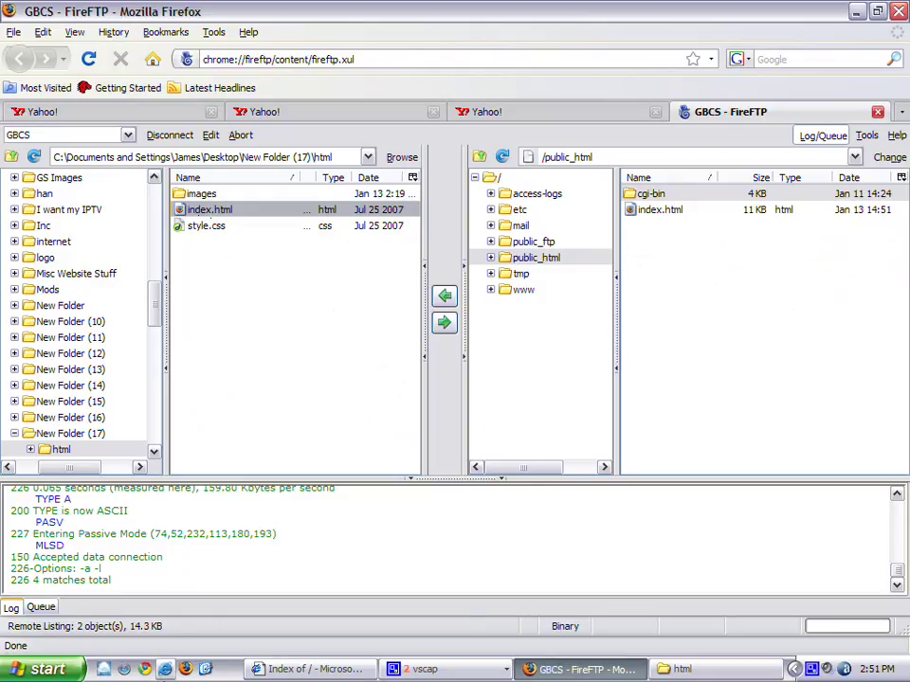
left_click(301, 667)
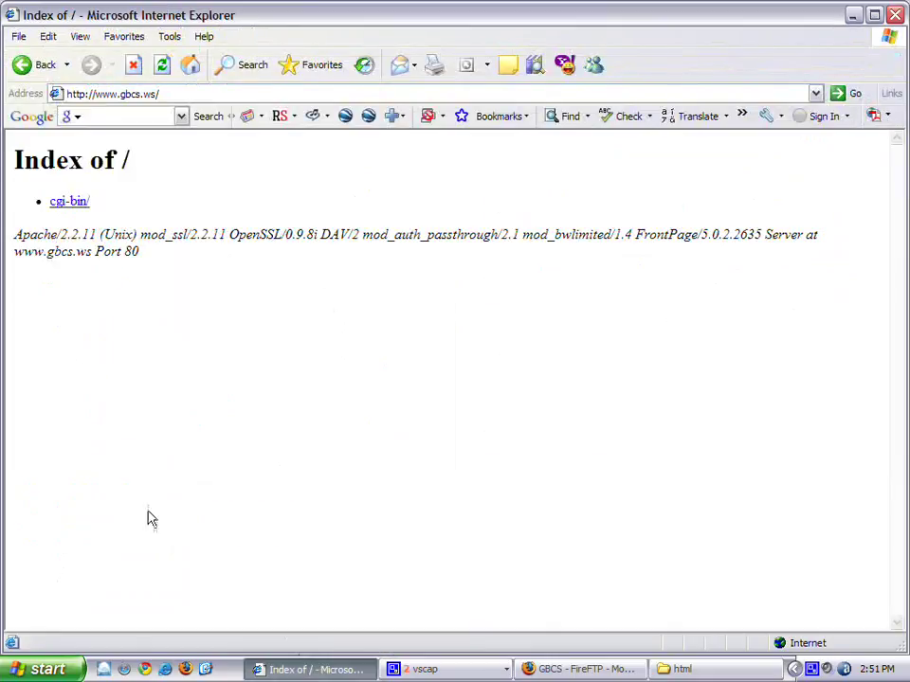
left_click(165, 82)
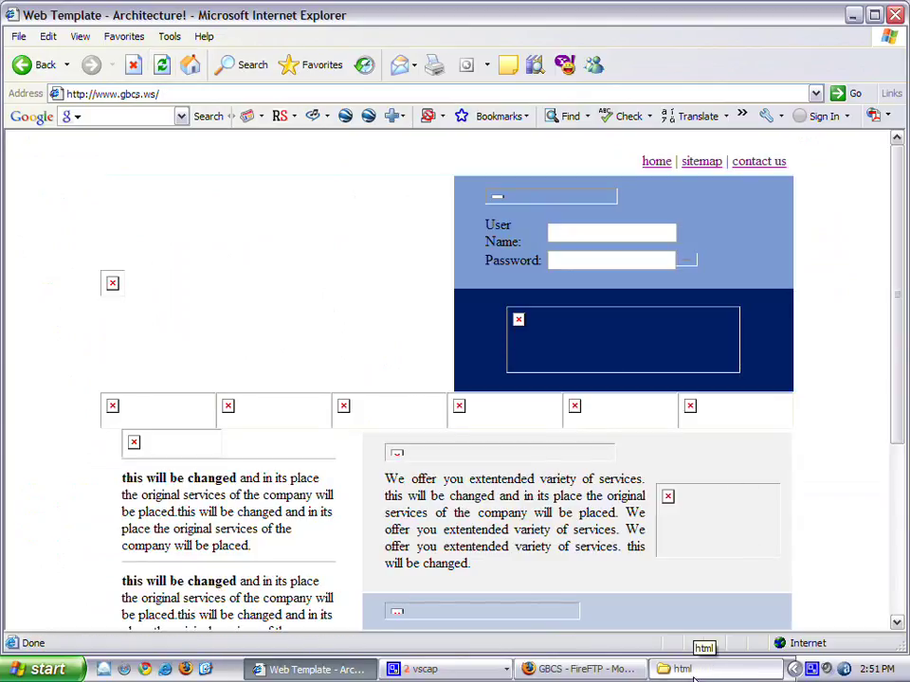
- Return to FireFTP and upload the images folder, index.html and style.css to public_html, overwriting all existing files
left_click(534, 671)
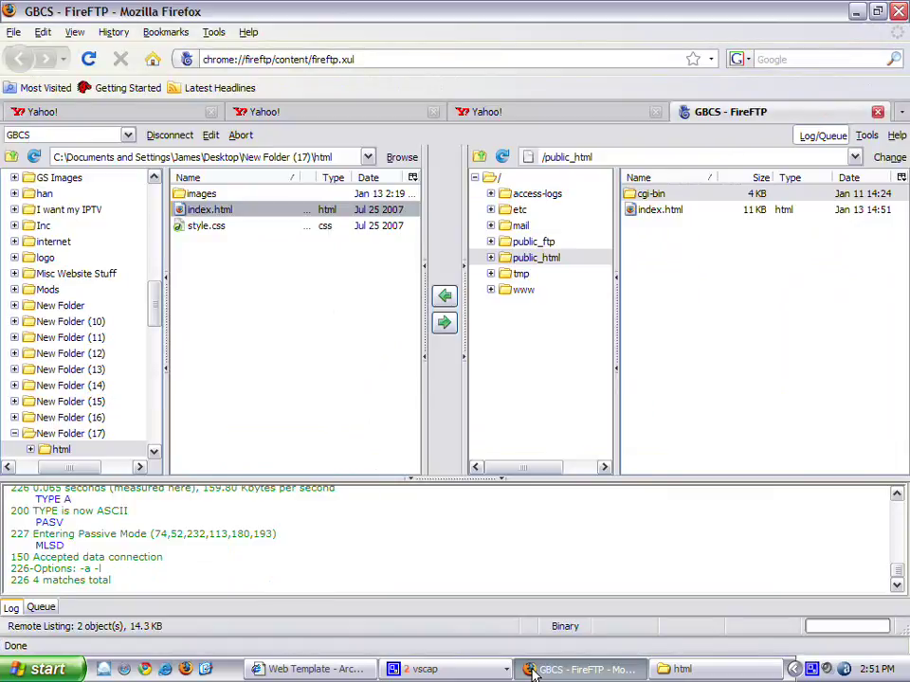
left_click(255, 228)
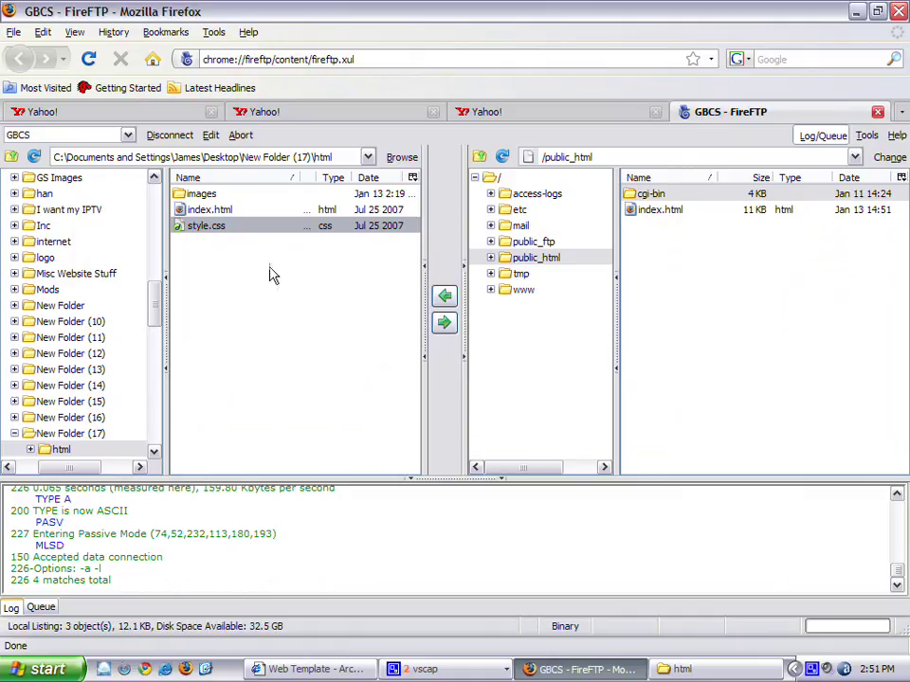
left_click(193, 195, "shift")
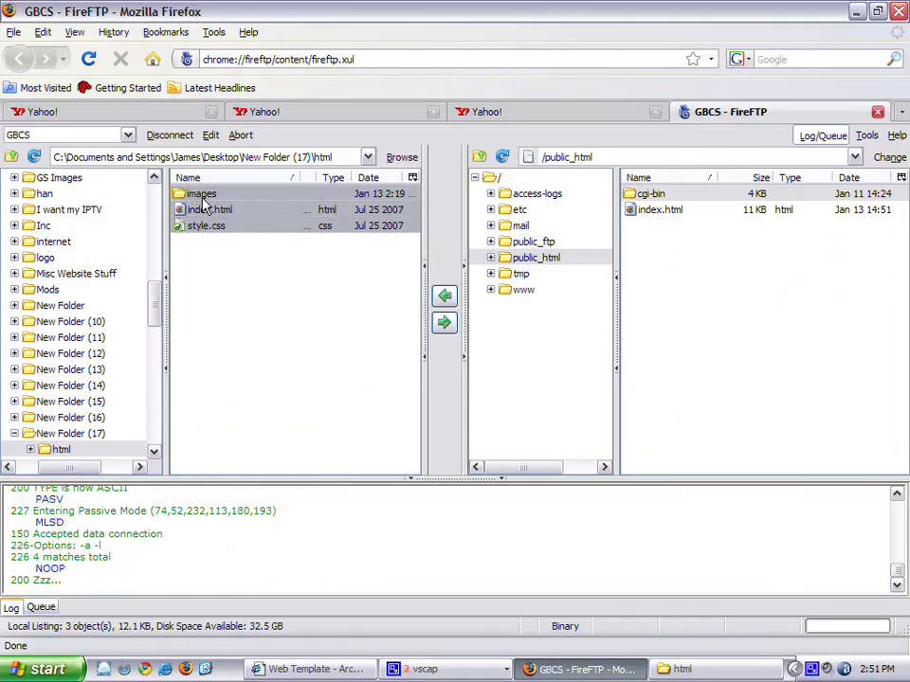
left_click_drag(202, 202, 727, 289)
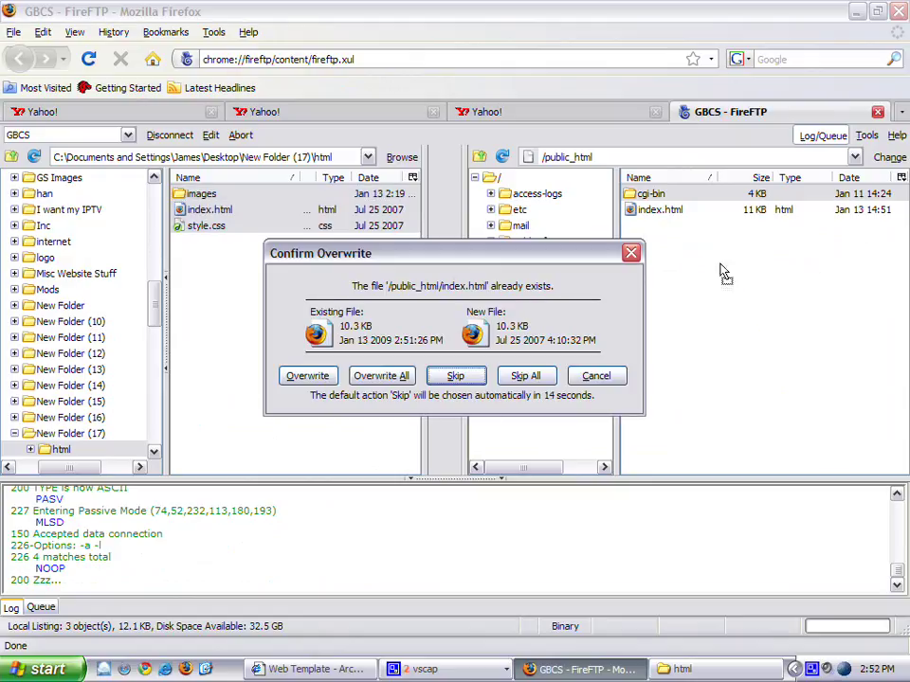
left_click(406, 378)
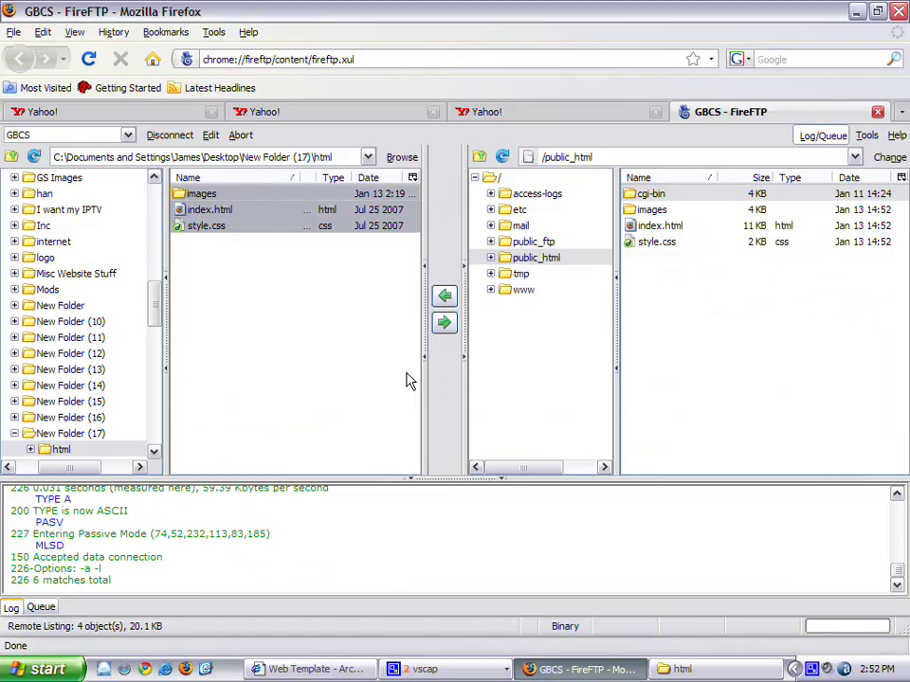
left_click(192, 295)
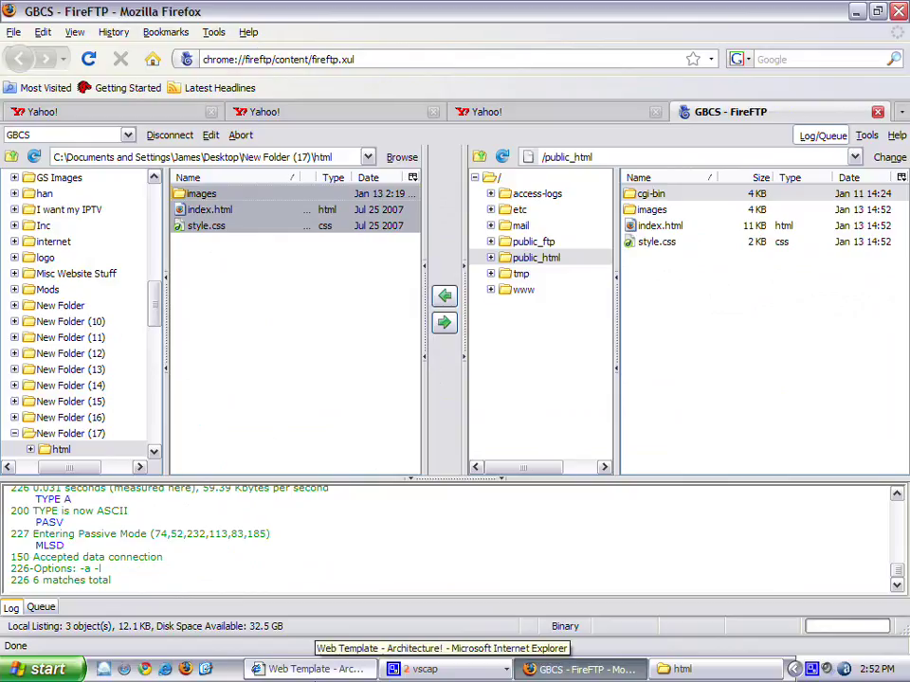
left_click(313, 669)
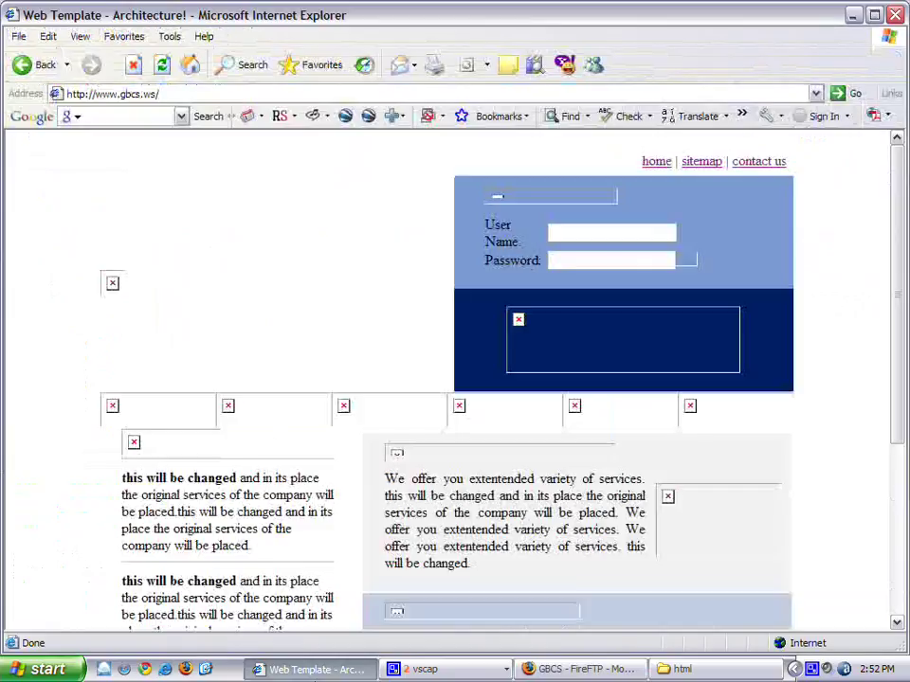
left_click(163, 68)
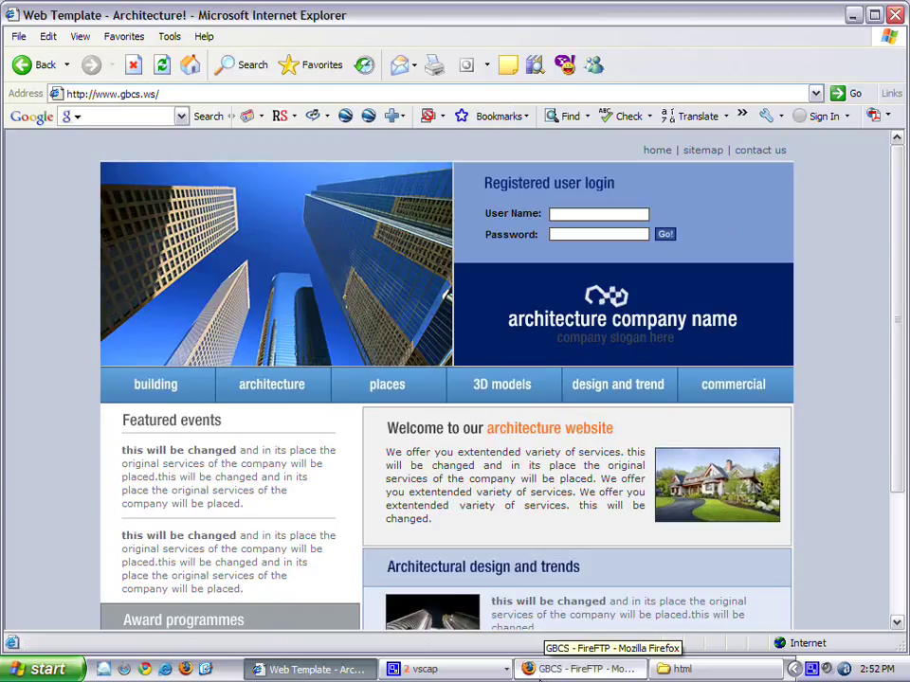
left_click(539, 677)
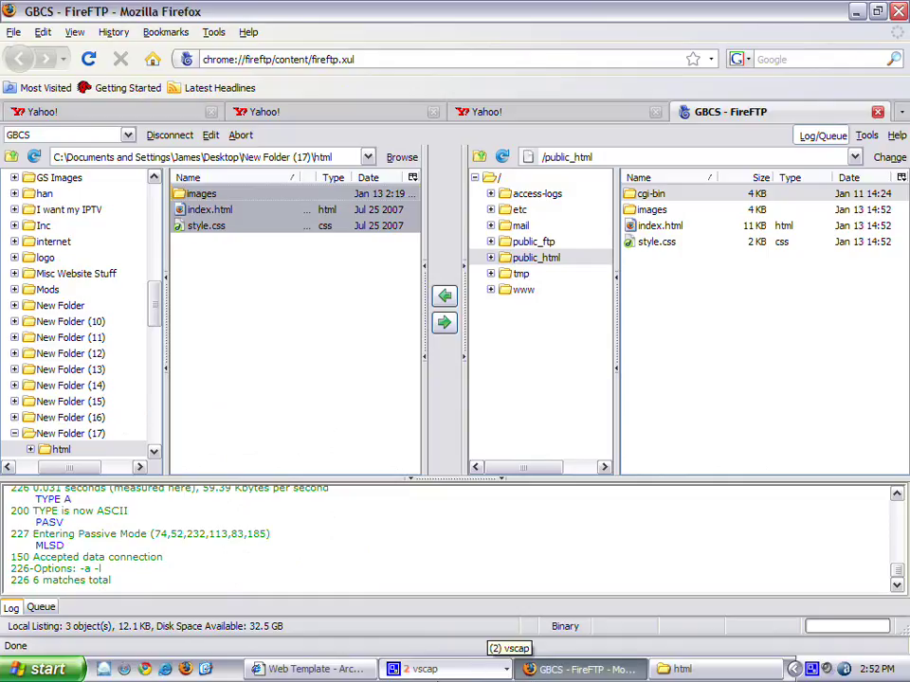
left_click(502, 667)
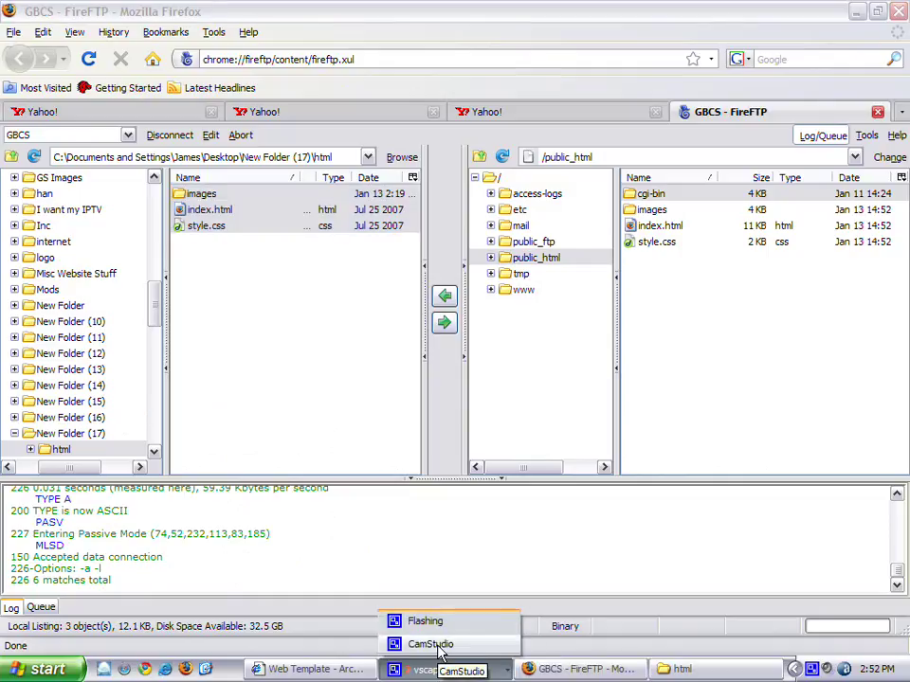